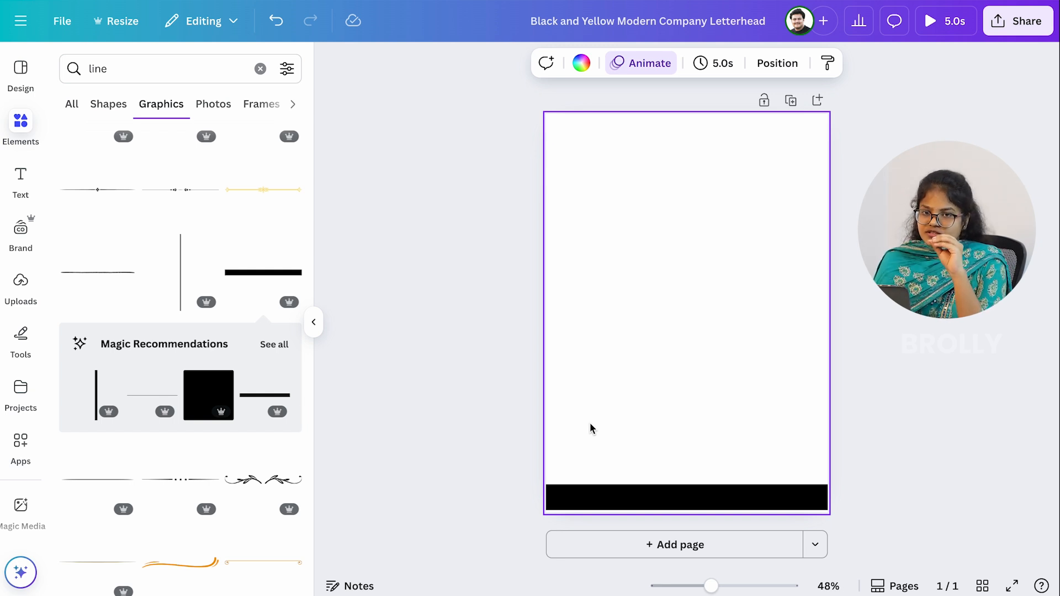
Step: Change the black bar along the page's bottom edge to the GCP Masters brand blue
click(627, 493)
click(609, 379)
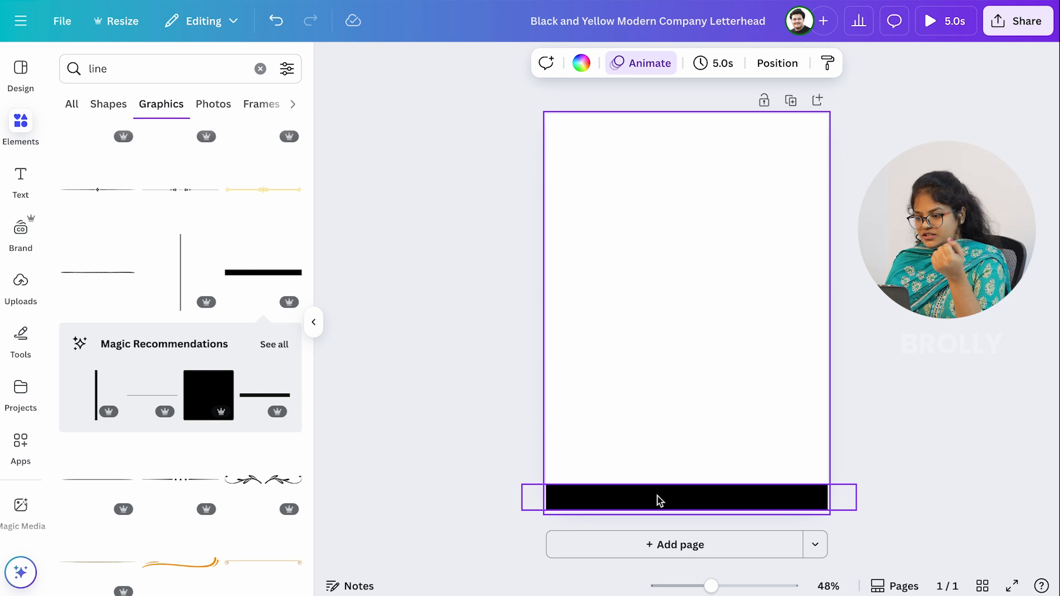
click(634, 503)
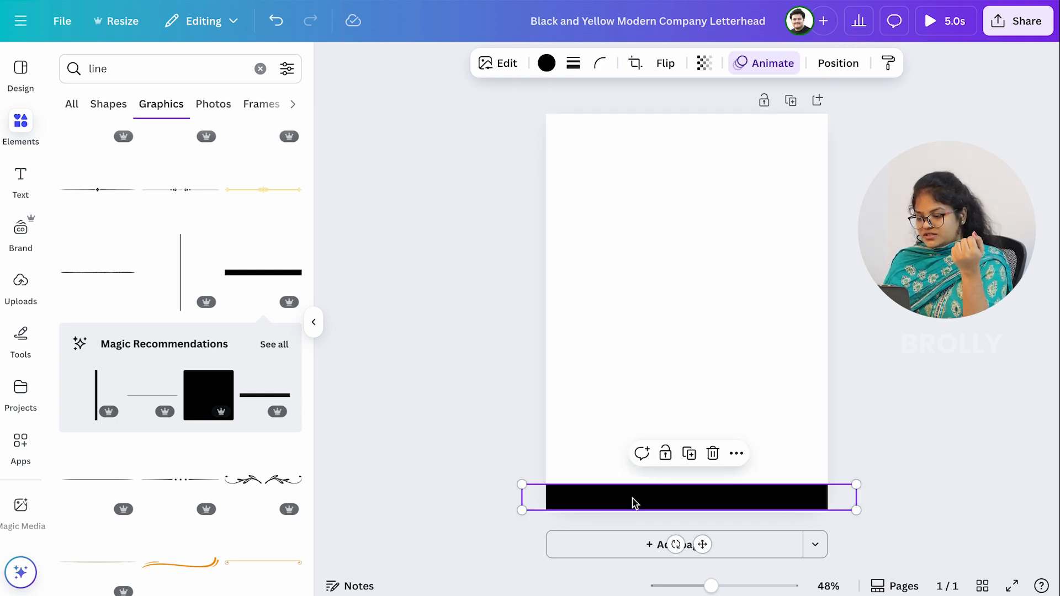
click(546, 63)
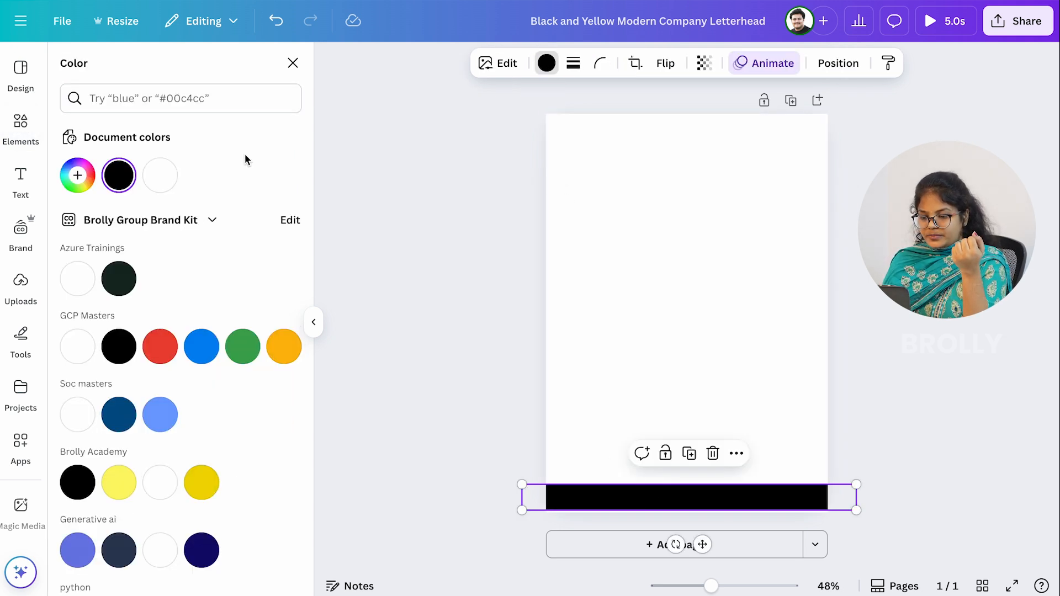
click(204, 347)
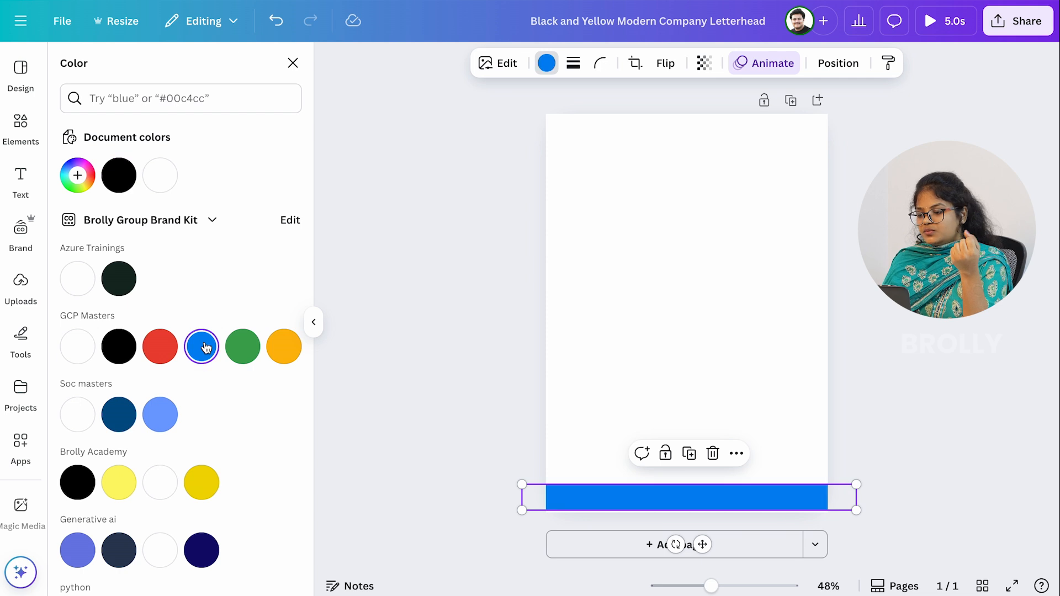
click(379, 407)
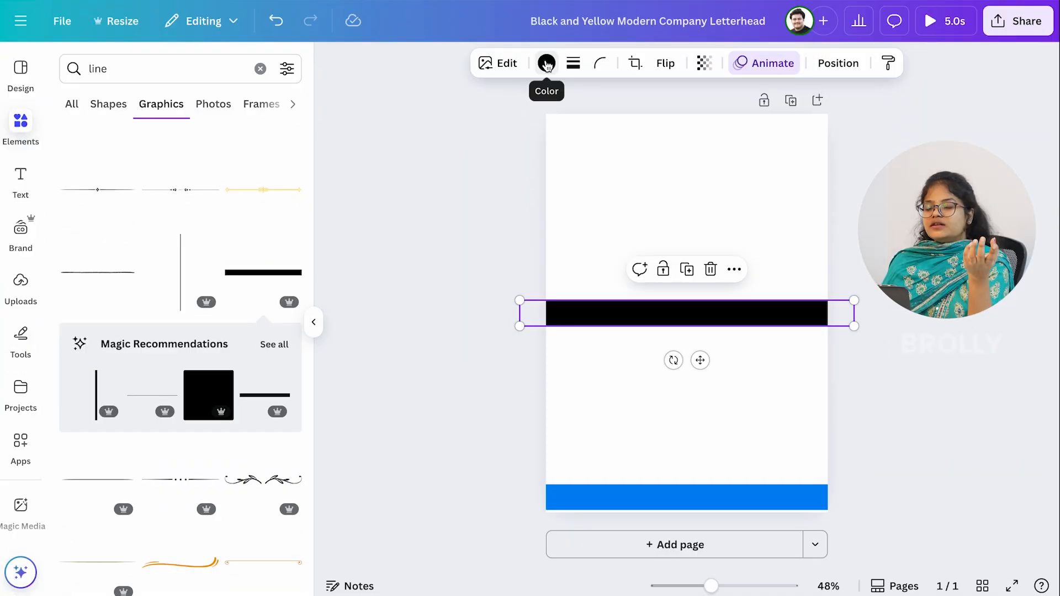
Step: Recolour the second black bar in the document blue and place it along the page's top edge, leaving the left part uncovered
click(547, 65)
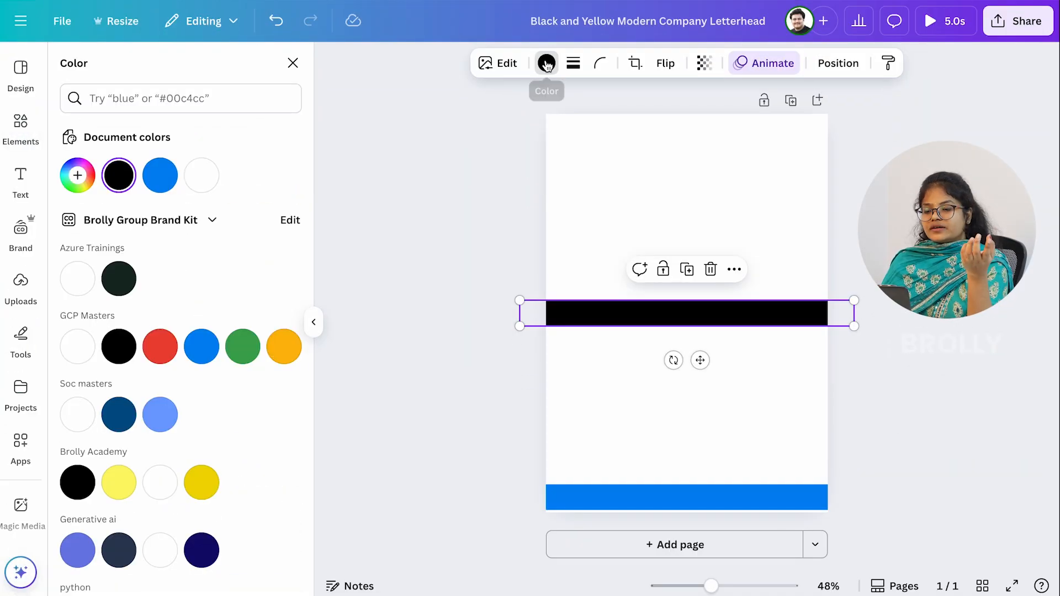
click(167, 179)
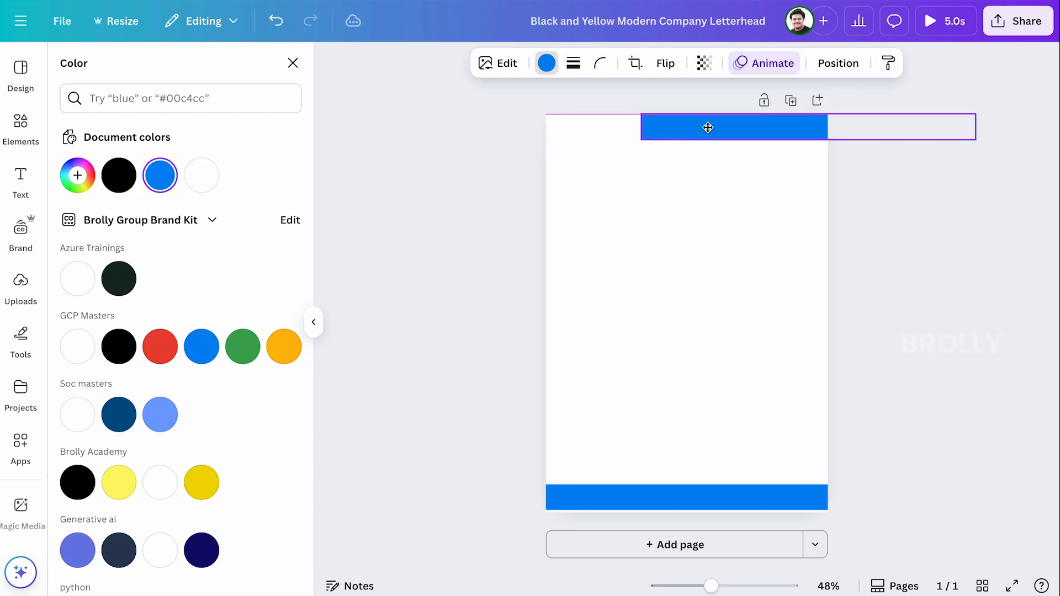
click(653, 177)
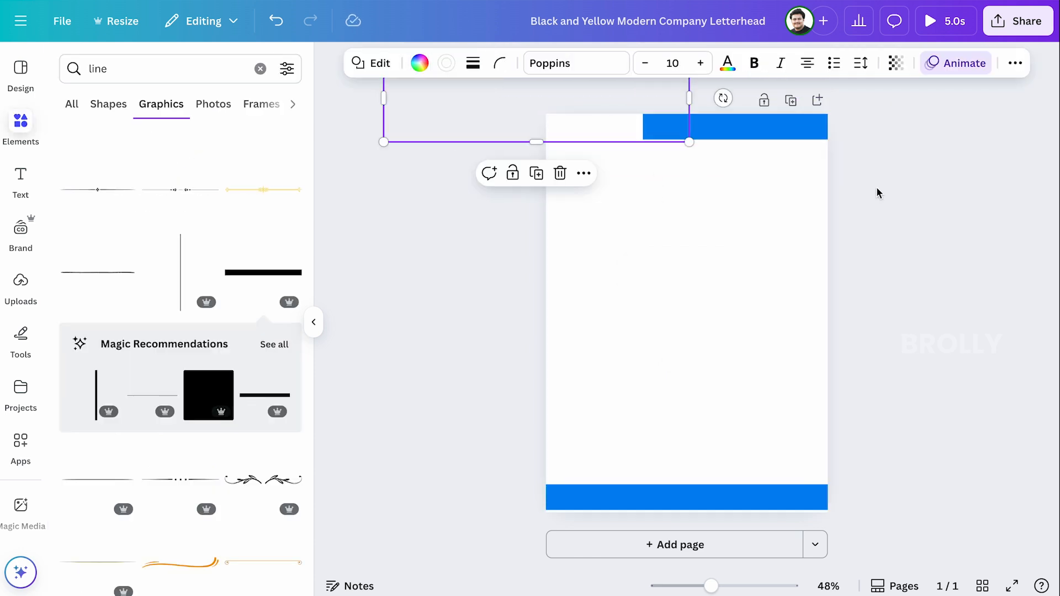
Step: Add another thick line graphic, colour it the same blue and place it at the page's top-left corner, leaving a gap between the header bars
click(263, 273)
drag(779, 312, 477, 133)
click(547, 63)
click(166, 179)
click(399, 335)
drag(566, 135, 566, 134)
click(490, 236)
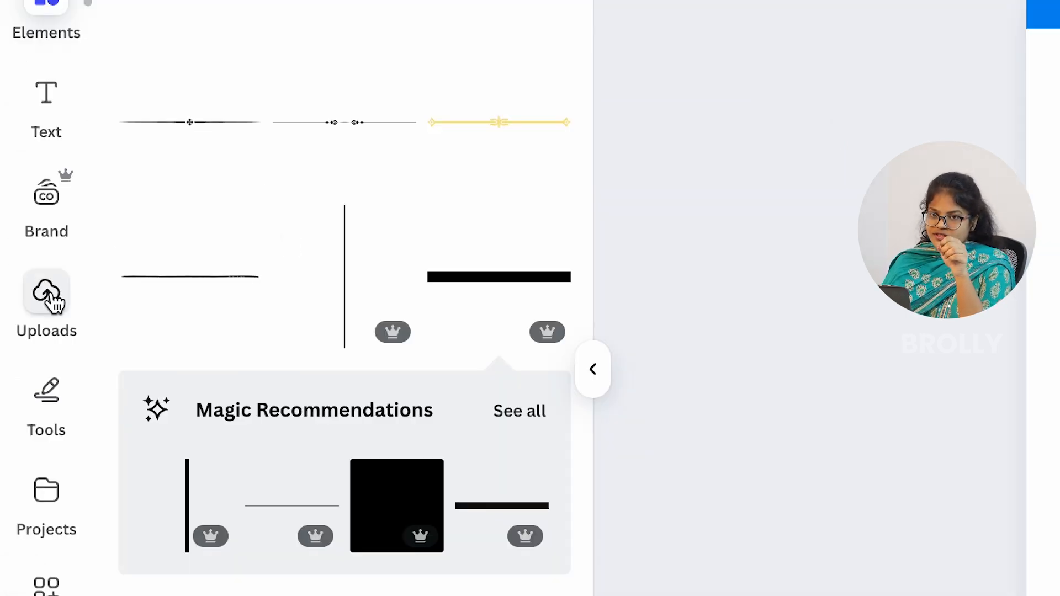
Step: Add the uploaded Unilever logo, shrink it and fit it into the gap between the two header bars
click(54, 302)
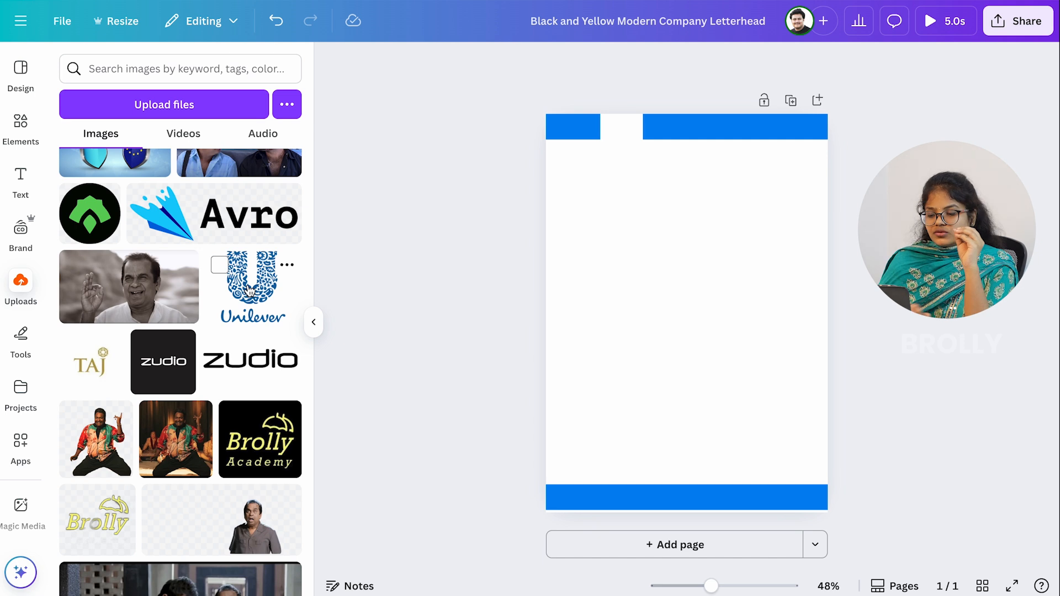
drag(253, 278, 638, 167)
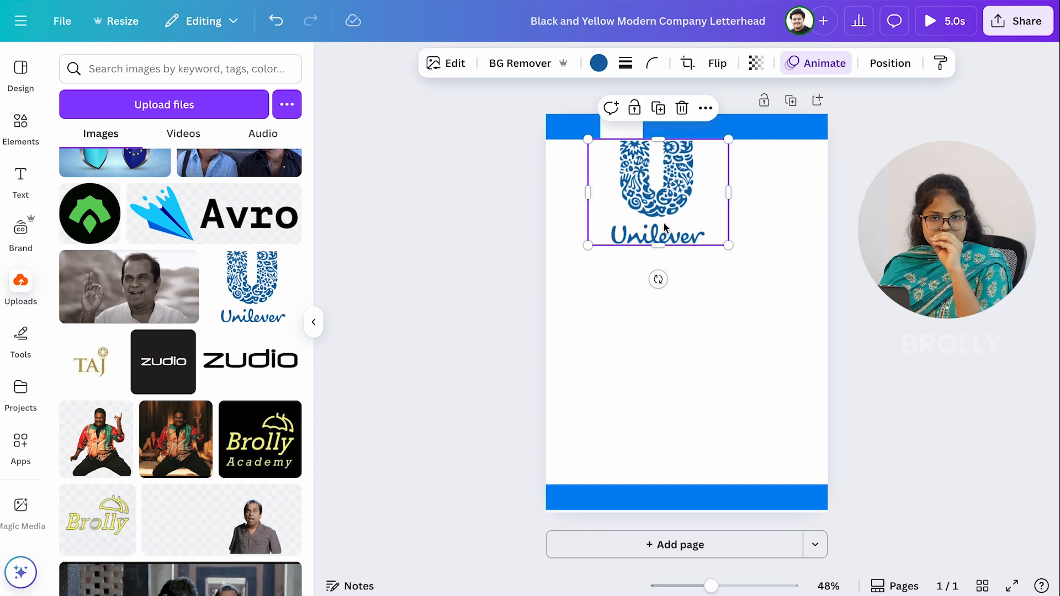
drag(588, 245, 609, 170)
mouse_move(623, 154)
mouse_down()
mouse_move(608, 188)
mouse_move(622, 139)
mouse_up()
click(689, 187)
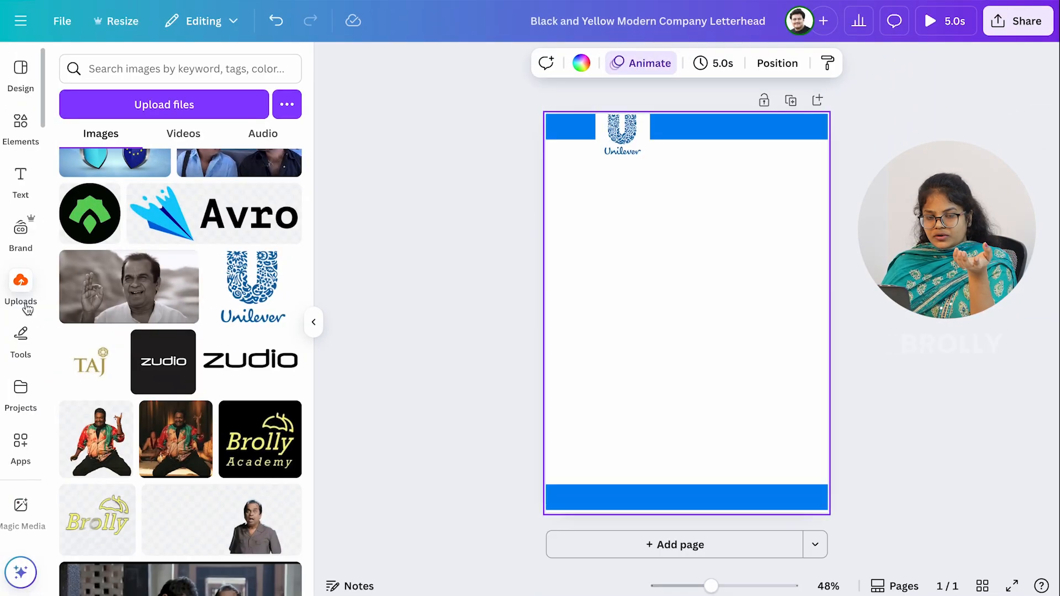
Step: Add a second Unilever logo, crop it to the U symbol and enlarge it in the middle of the page
click(253, 297)
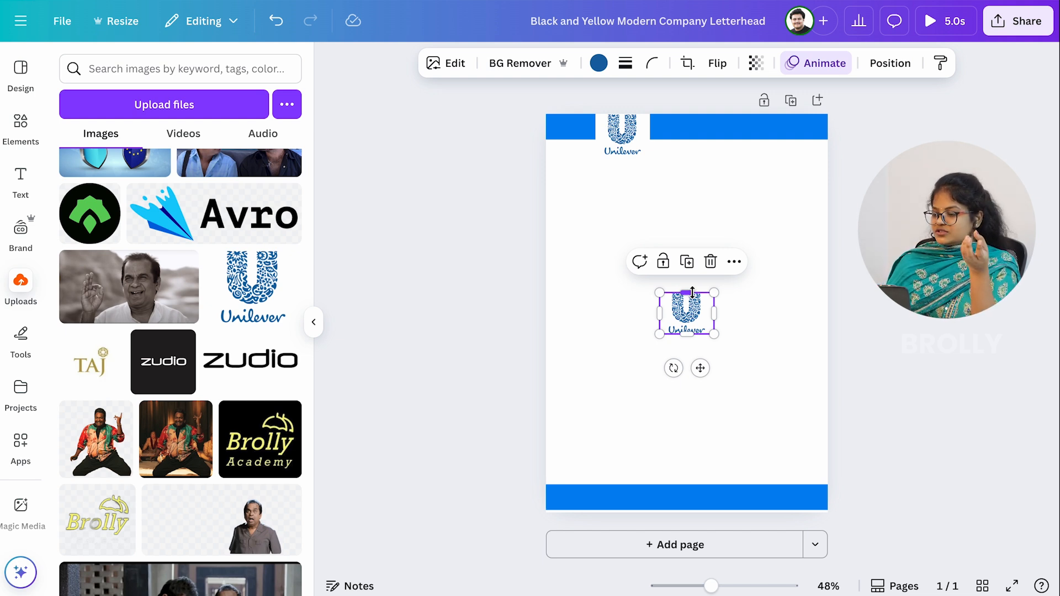
drag(688, 293, 676, 237)
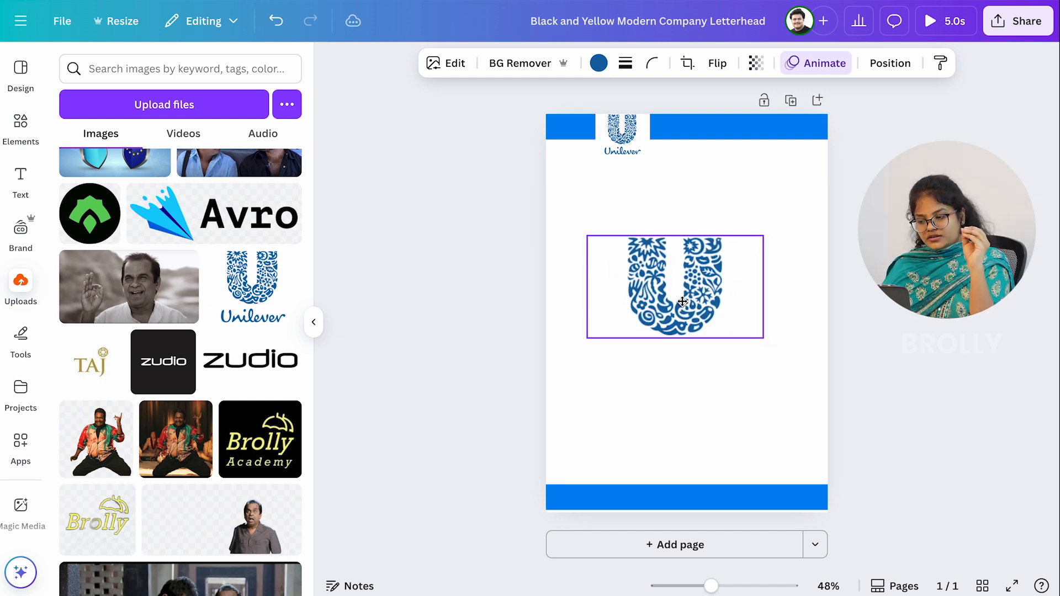
click(633, 389)
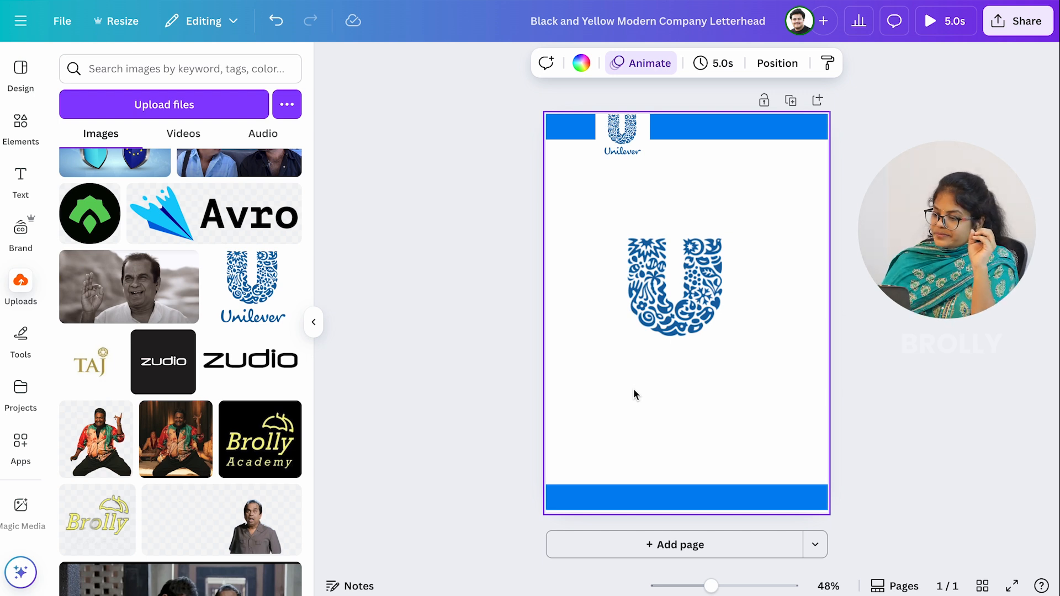
Step: Set the transparency of the large central U symbol to 30 for a watermark look
click(692, 306)
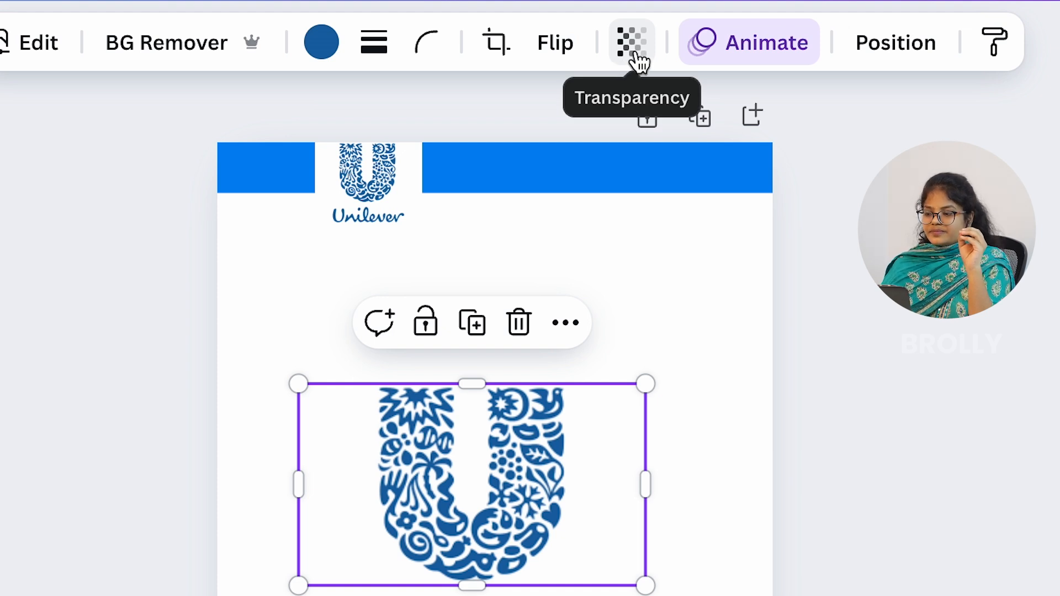
click(636, 54)
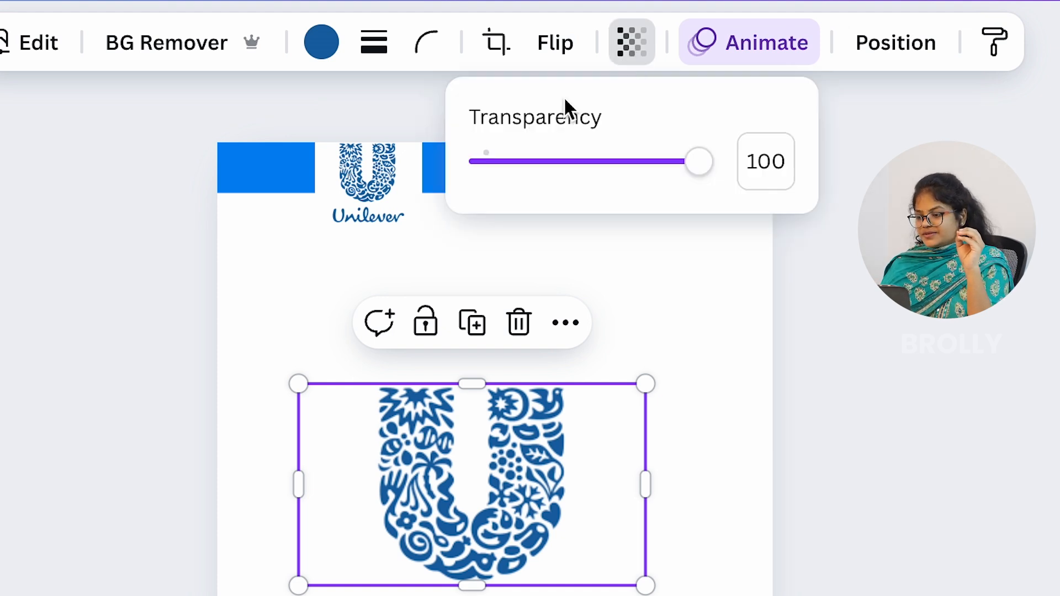
click(550, 165)
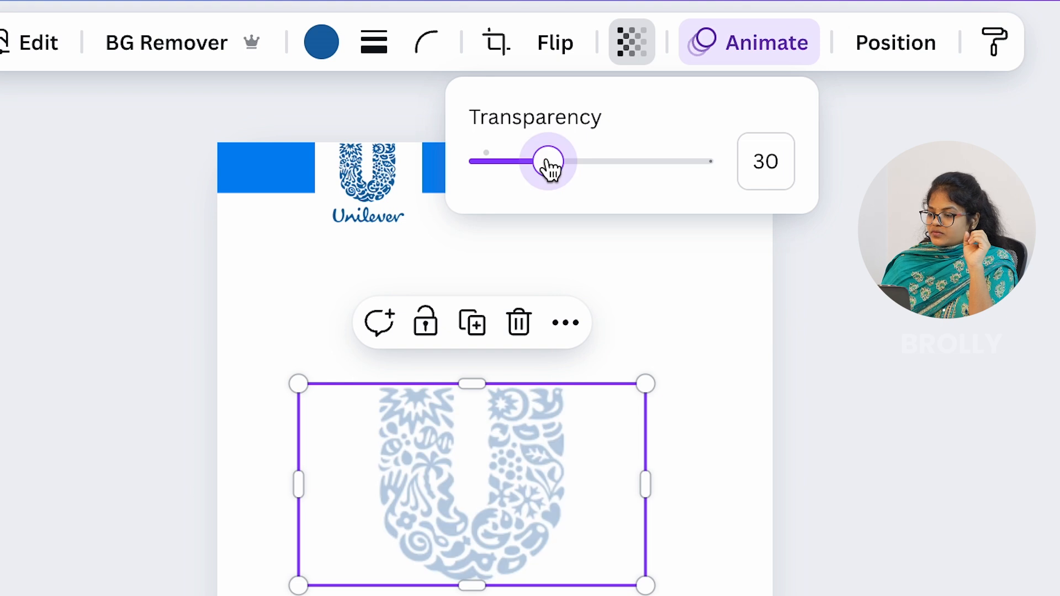
mouse_move(579, 180)
mouse_down()
mouse_move(575, 199)
mouse_move(561, 183)
mouse_up()
click(552, 593)
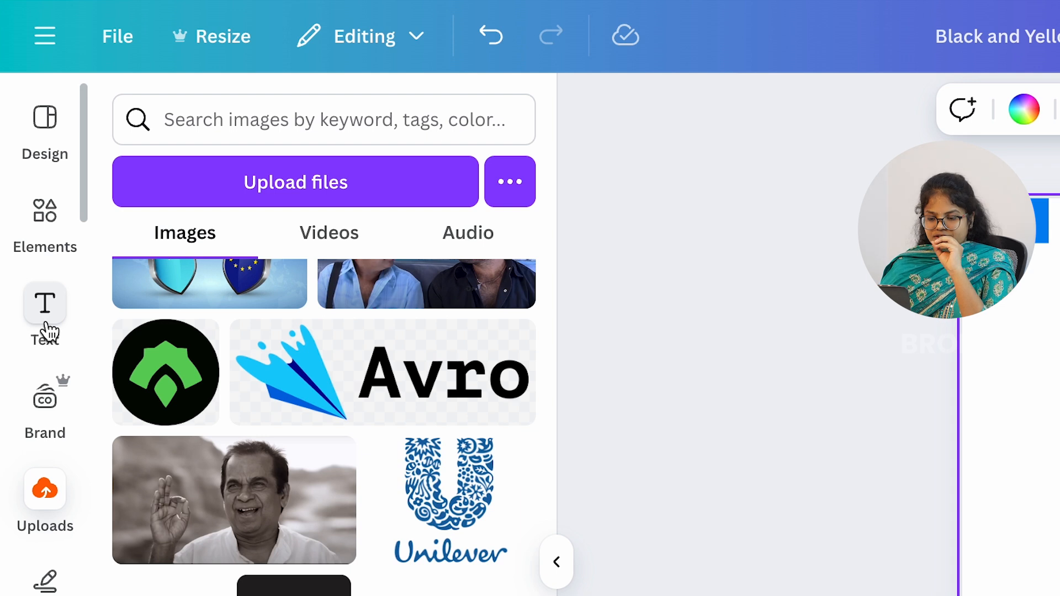
Step: Add a text with the company's phone number, reduce its font size and place it at the left of the blue footer bar
click(46, 309)
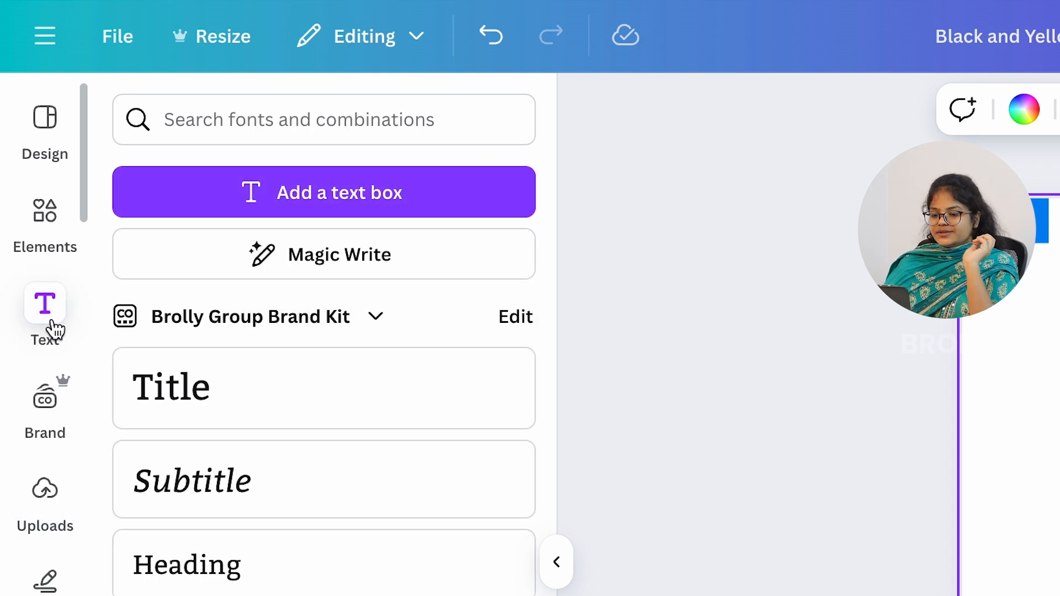
click(289, 401)
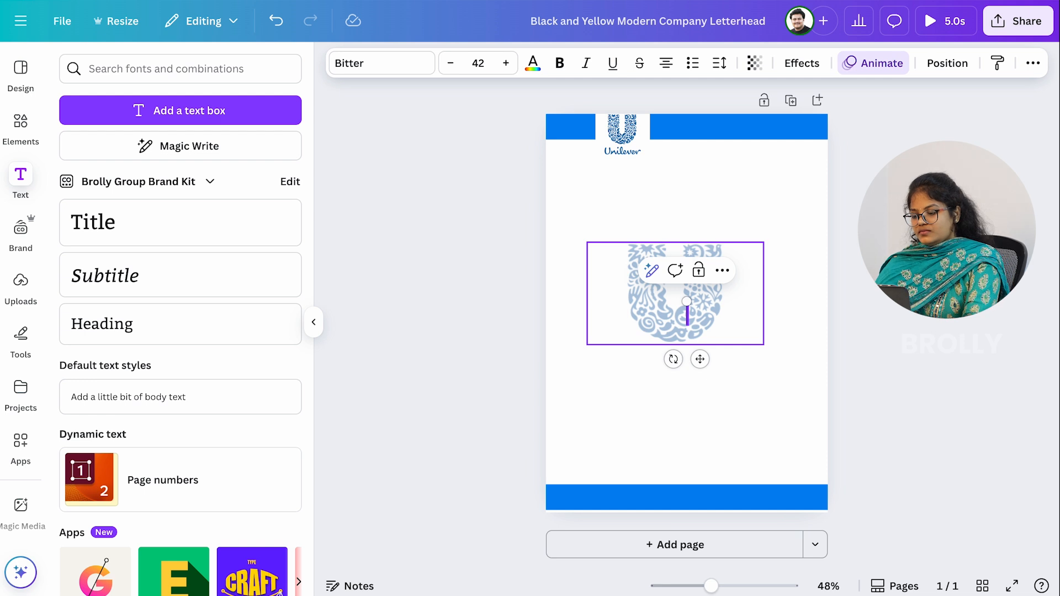
text(987654321)
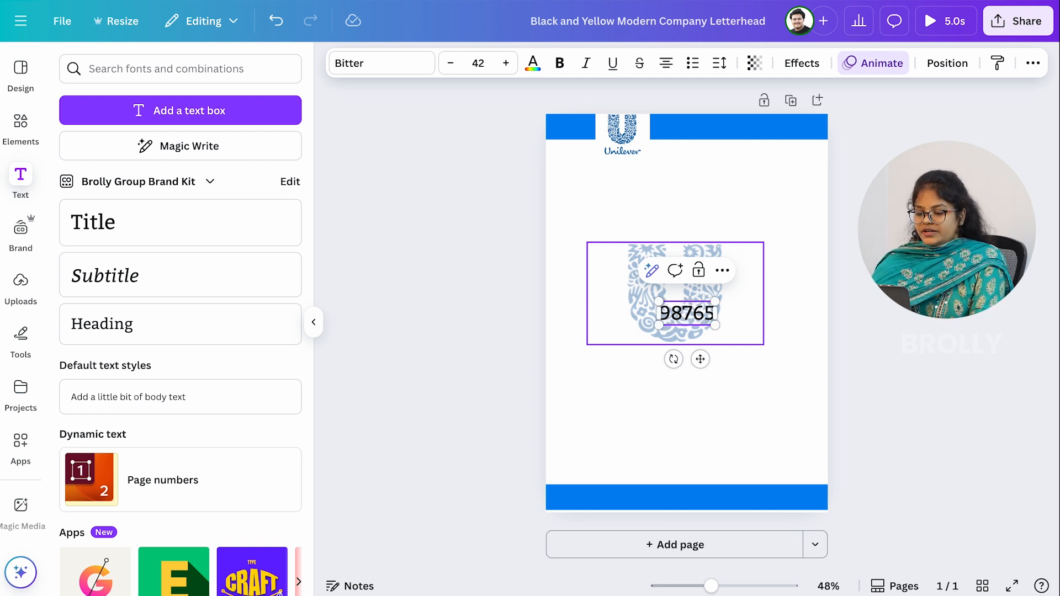
text(0)
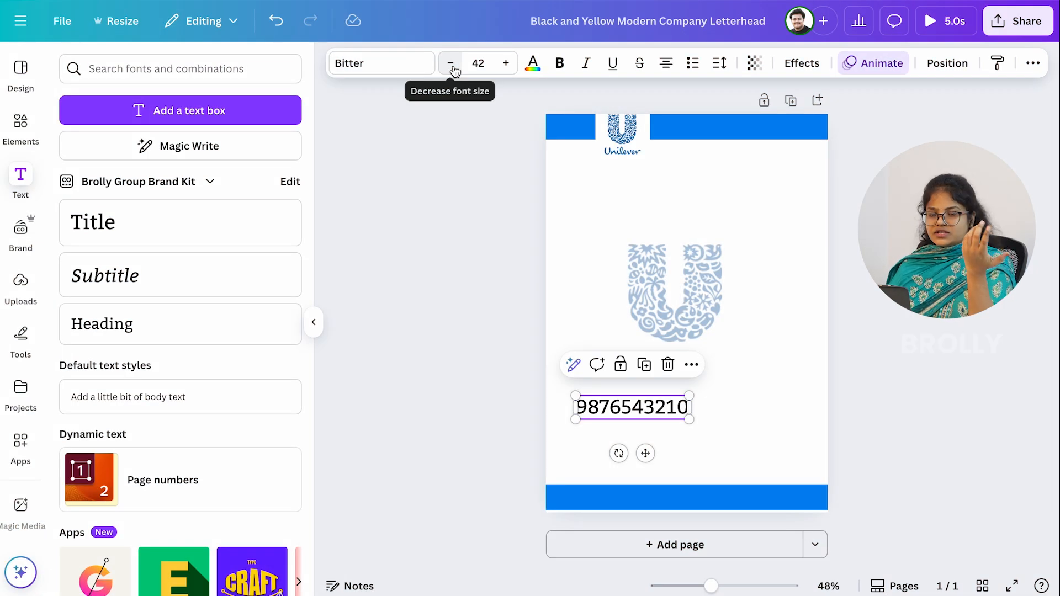
click(451, 63)
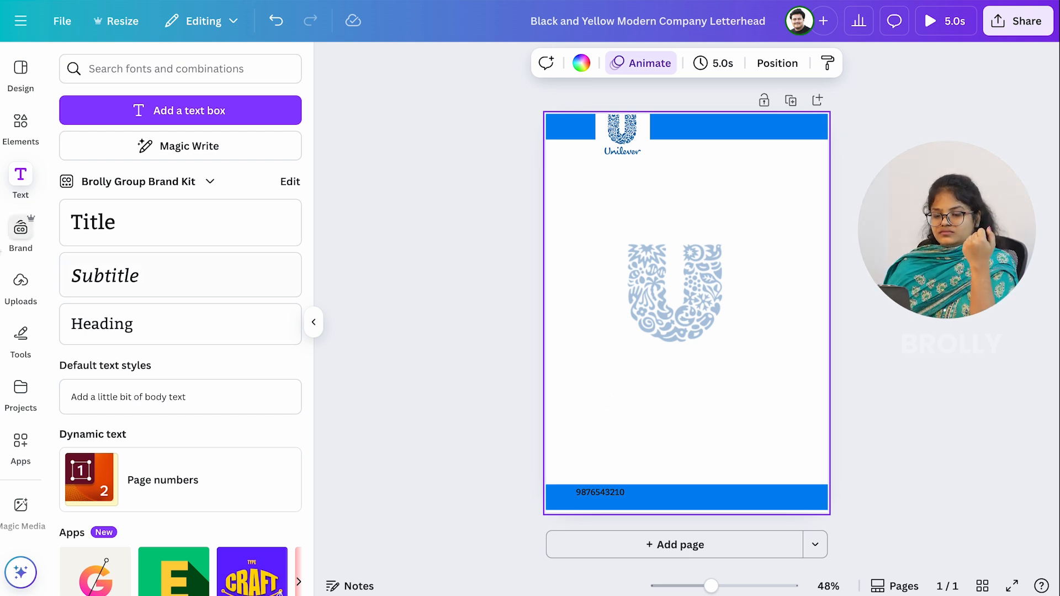
Step: Add a title text with the company's e-mail address, reduce its font size and place it on the footer beside the phone number
click(22, 181)
click(130, 231)
key(BackSpace)
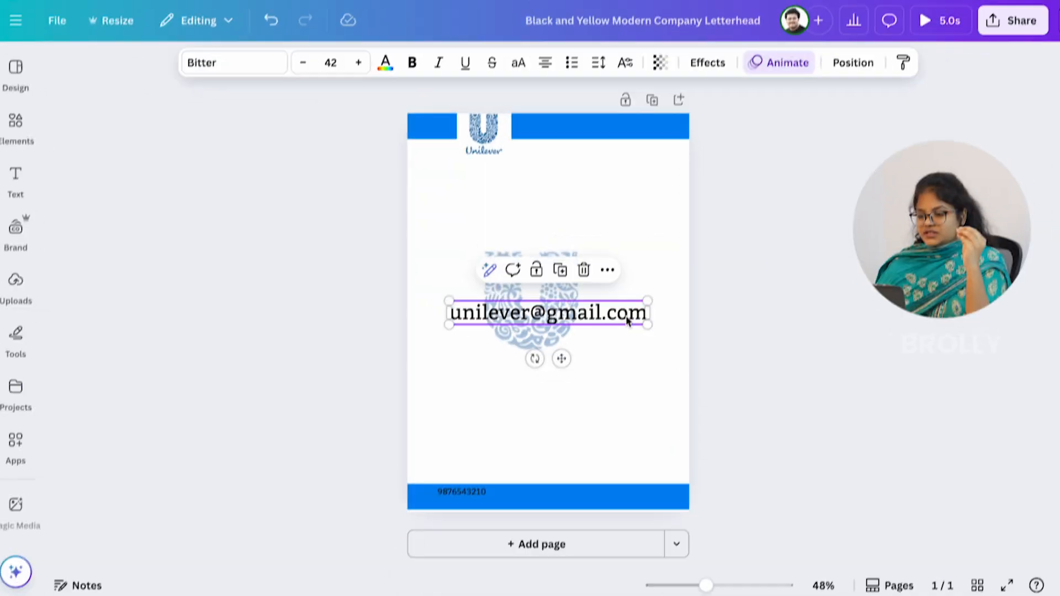
drag(627, 321, 630, 450)
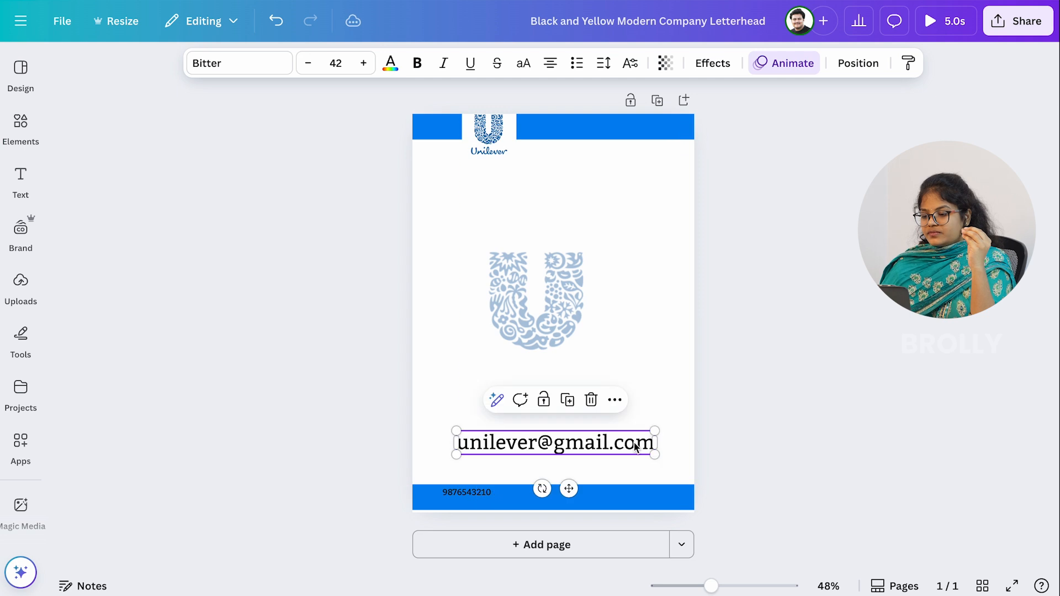
click(308, 64)
click(308, 64)
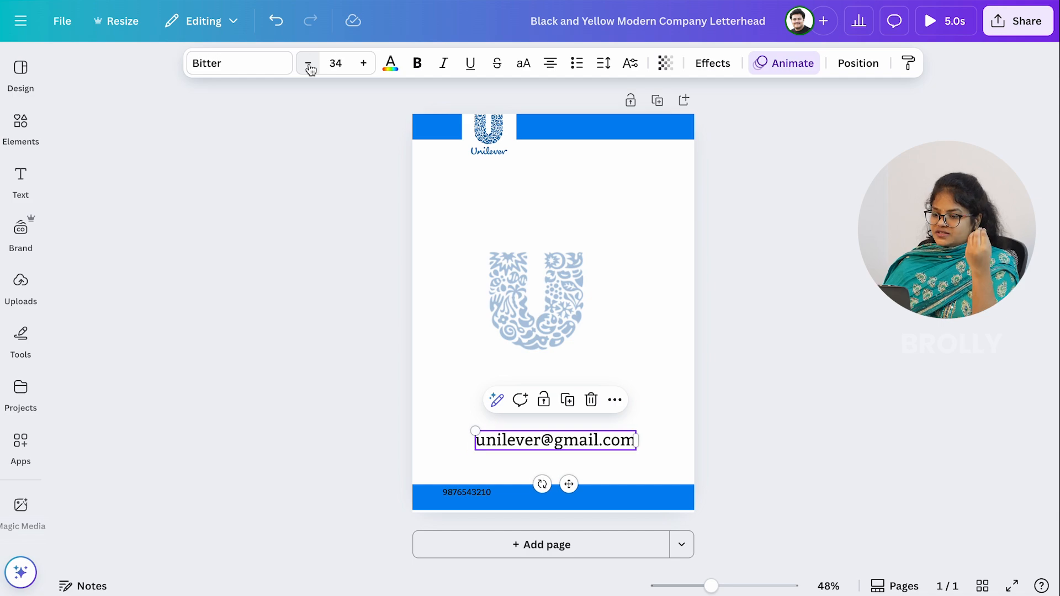
click(308, 64)
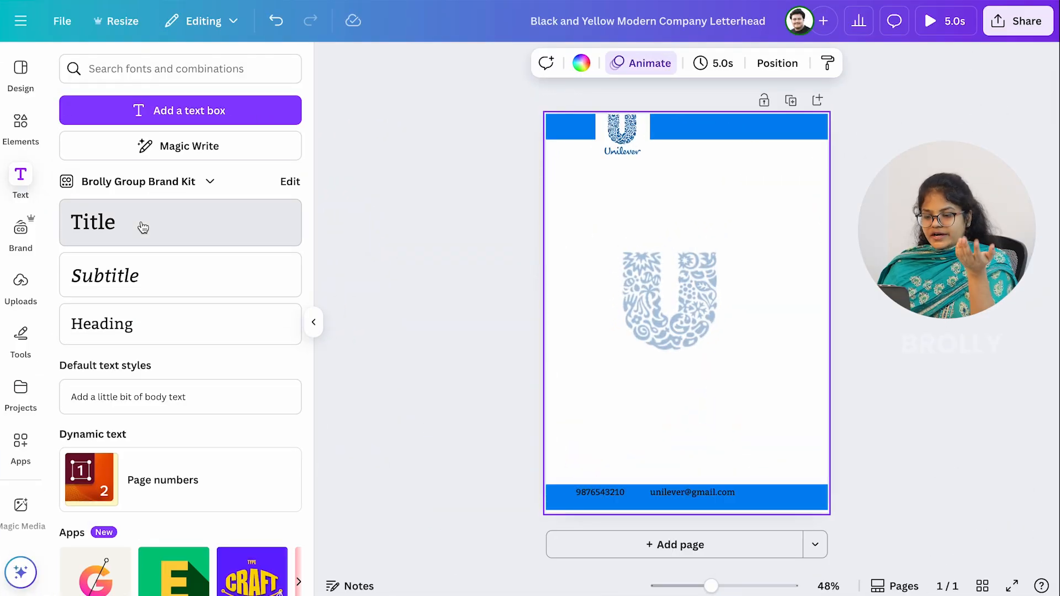
click(143, 227)
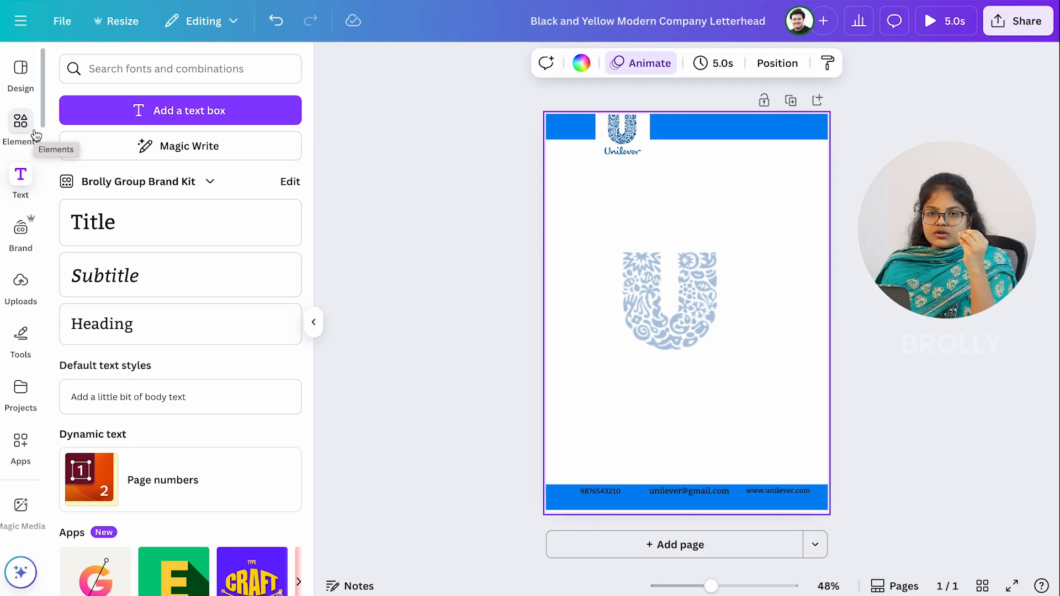
Step: Search the elements for "mobile icon" and place a small circled phone icon in front of the footer's phone number
click(35, 134)
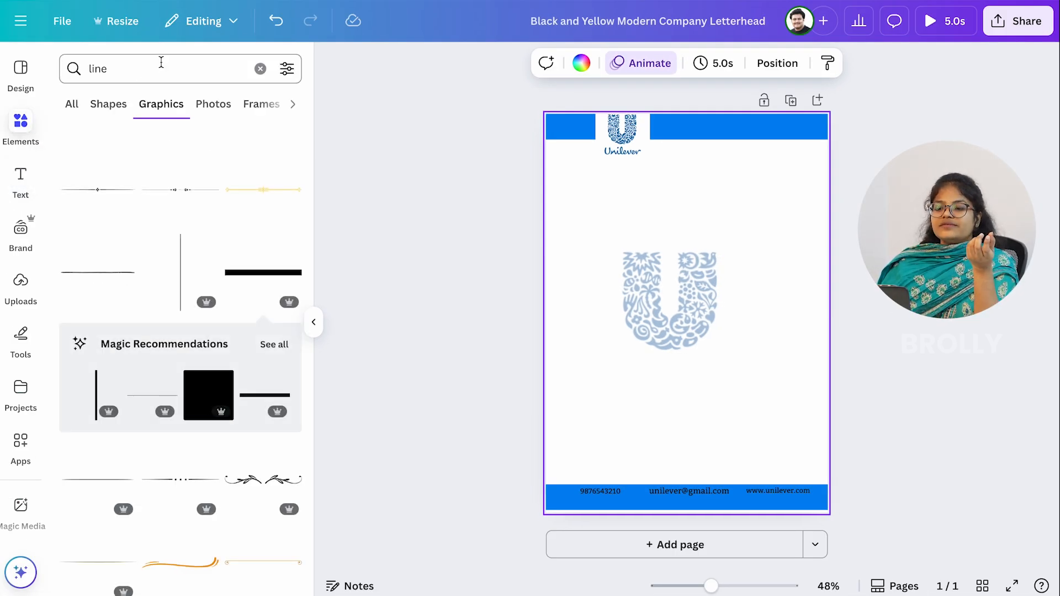
click(261, 70)
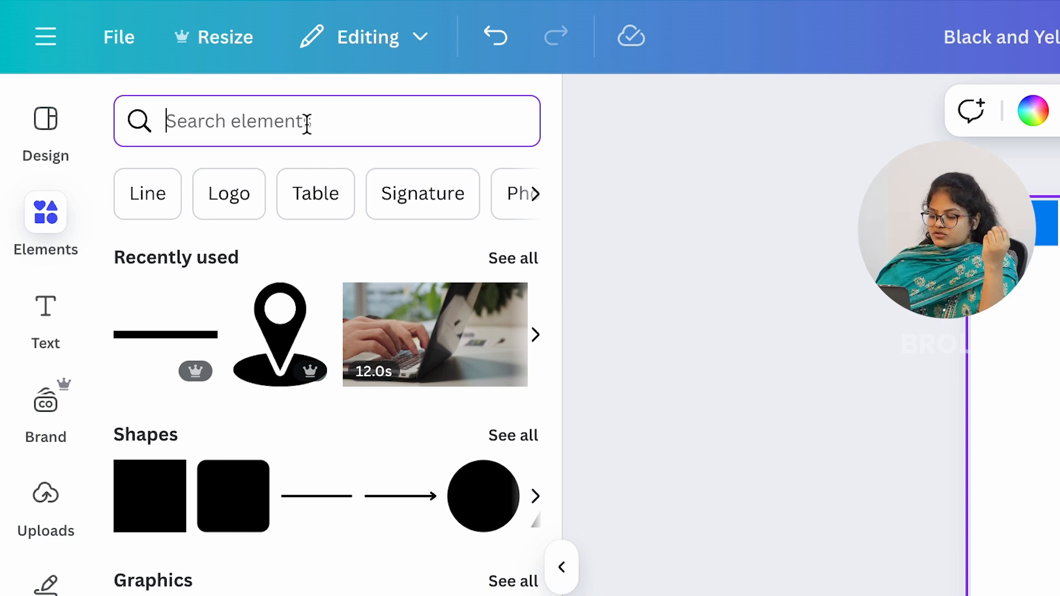
text(mobile)
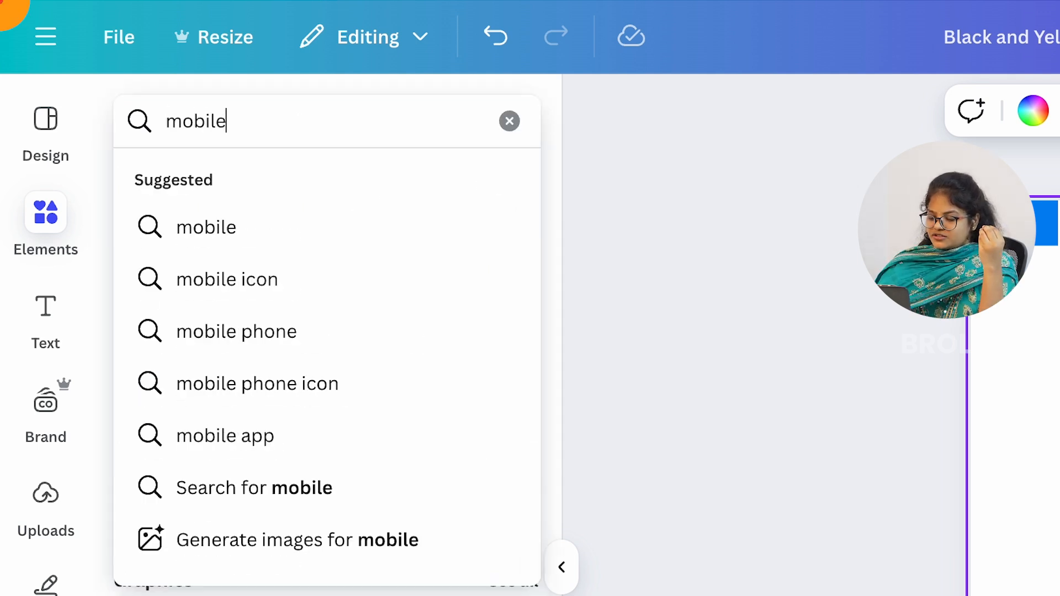
text(icon)
key(Return)
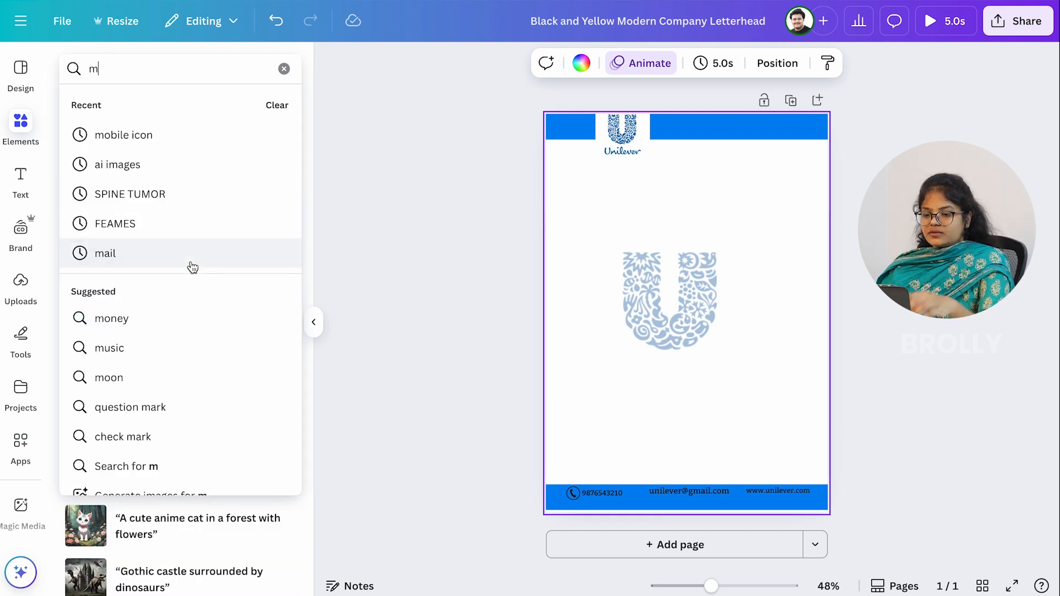
Step: Search the elements for "mail"
click(191, 264)
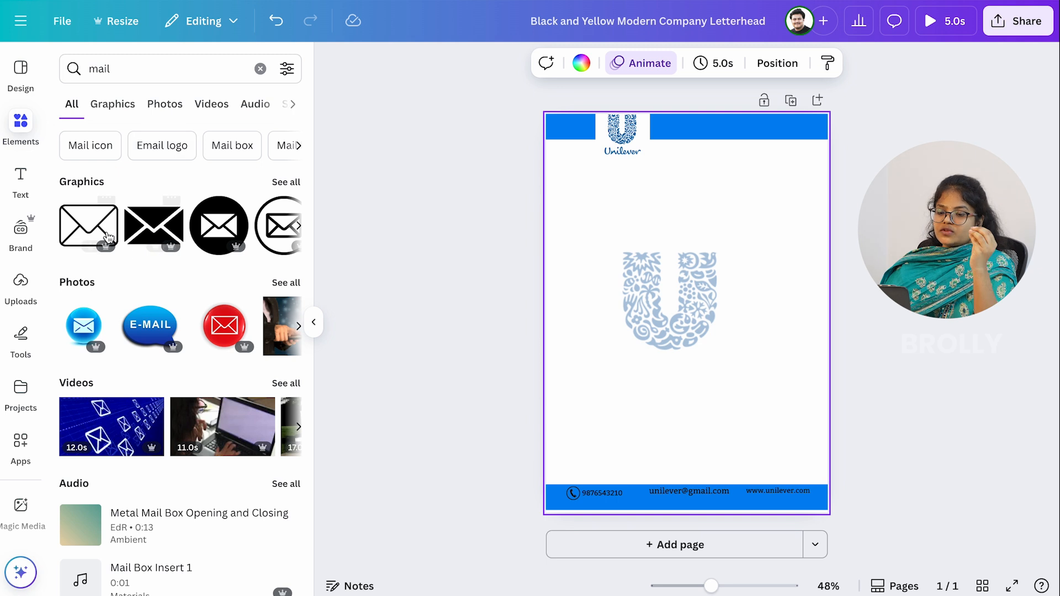
click(168, 227)
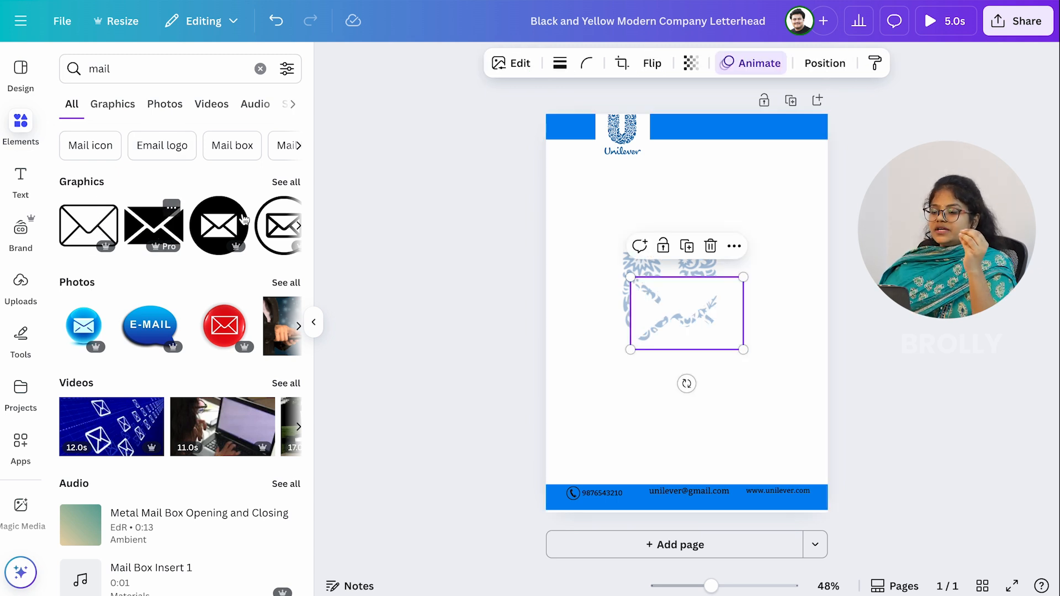
drag(694, 309, 631, 415)
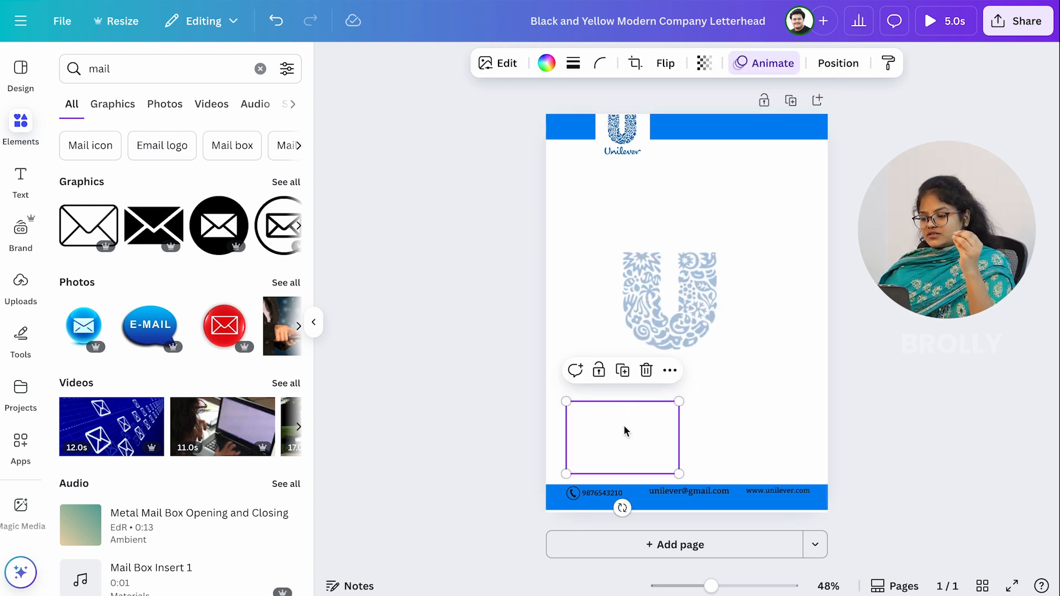
click(644, 371)
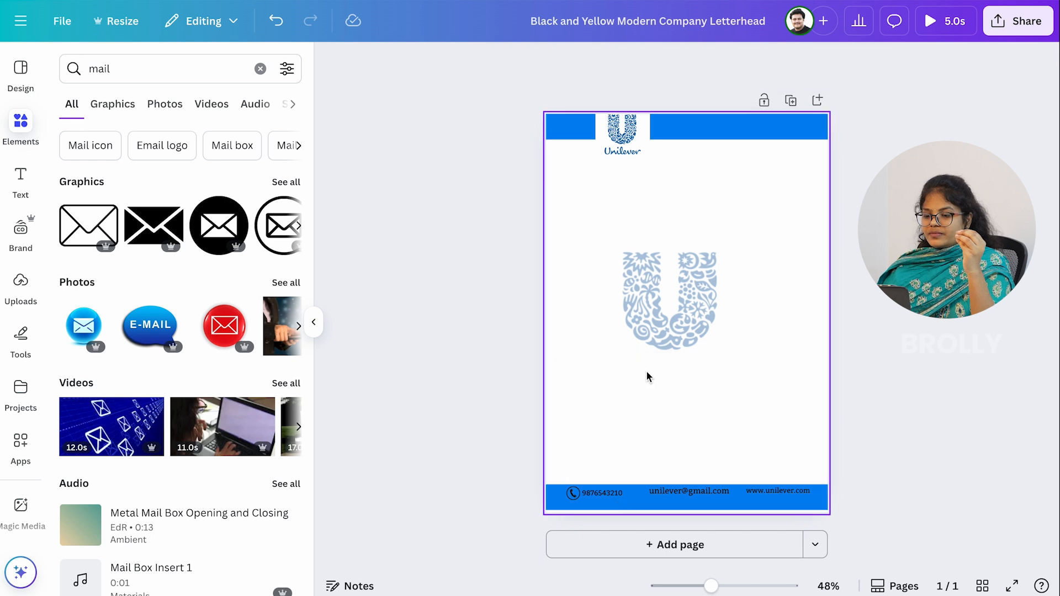
Step: Add an outlined envelope graphic, shrink it to icon size and move it to just above the footer bar
drag(174, 229, 619, 422)
drag(659, 461, 574, 398)
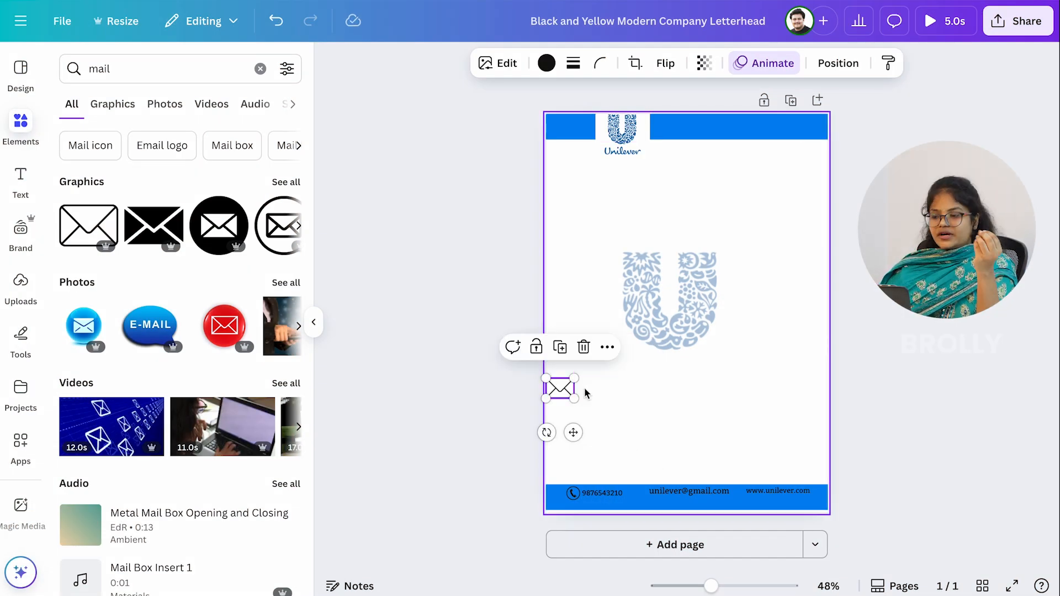
drag(566, 390, 607, 418)
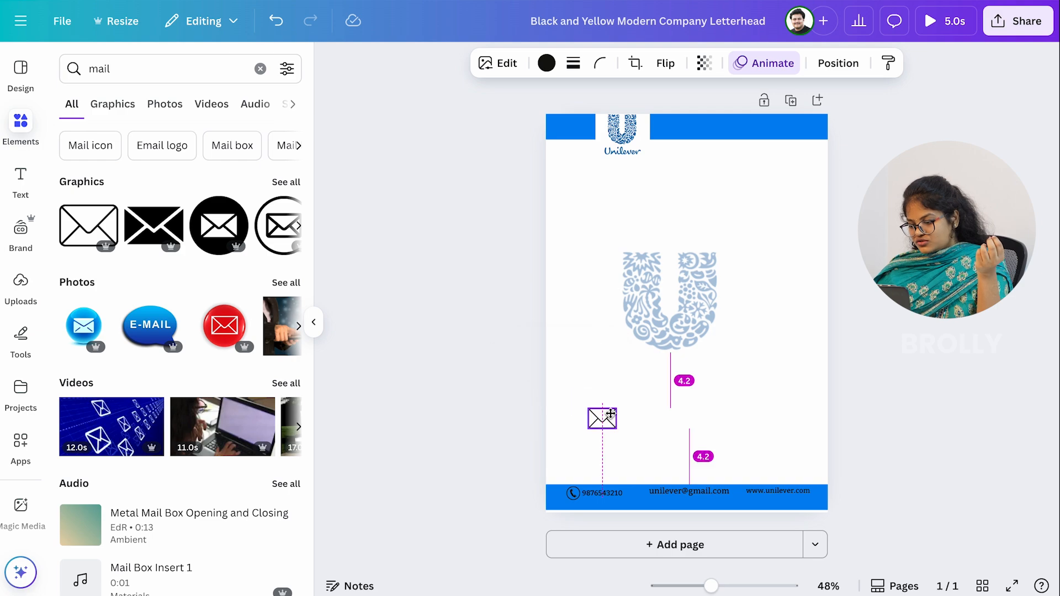